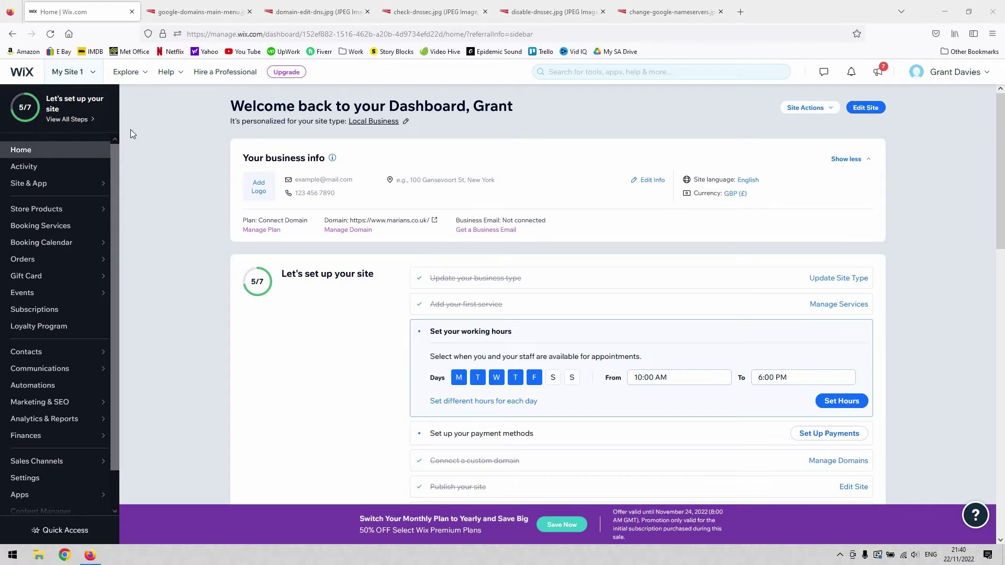
Go to Settings > Domains for My Site 1 and show the ways to add an existing domain.
left_click(34, 480)
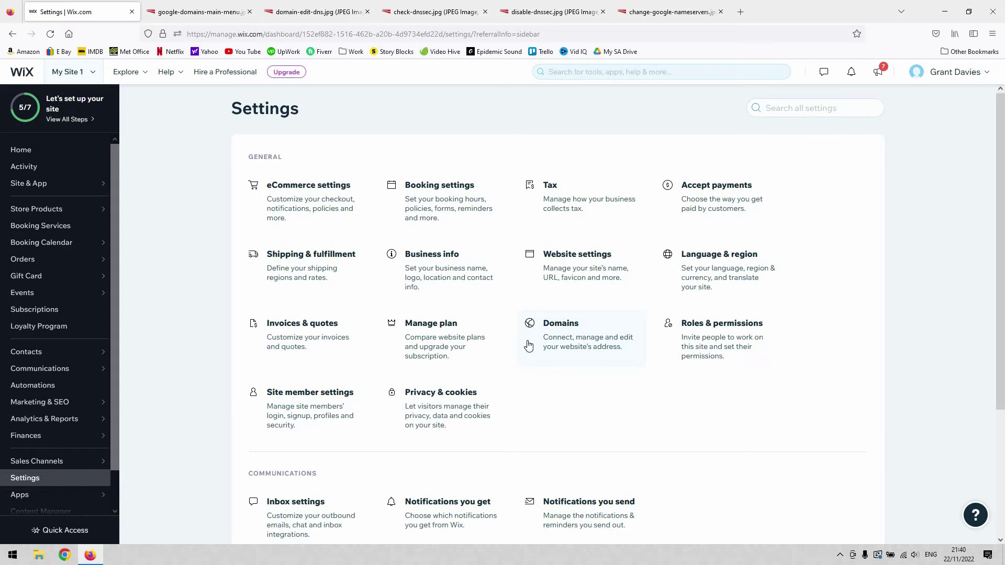
left_click(571, 333)
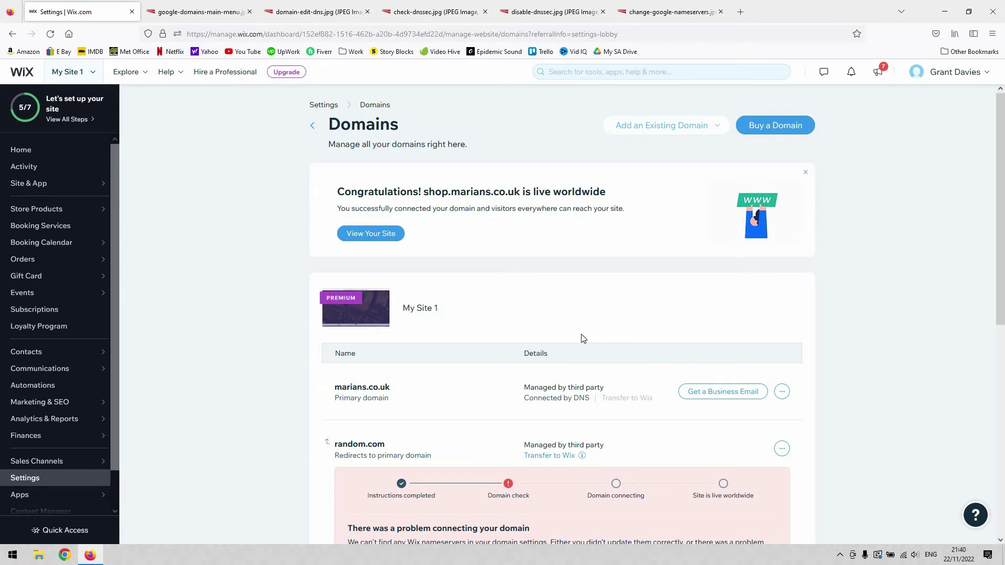
scroll(657, 282, "down", 3)
scroll(699, 267, "up", 3)
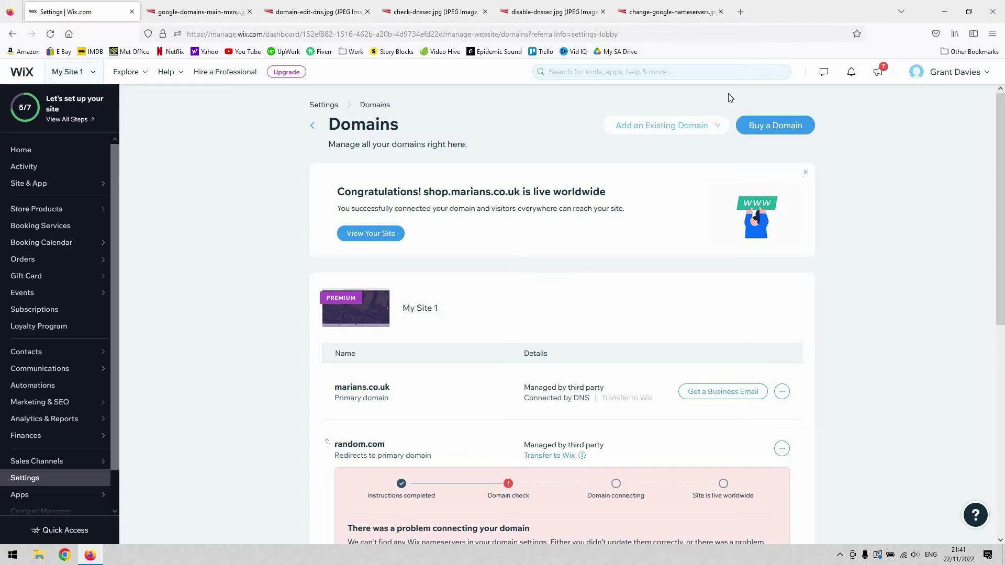
left_click(710, 134)
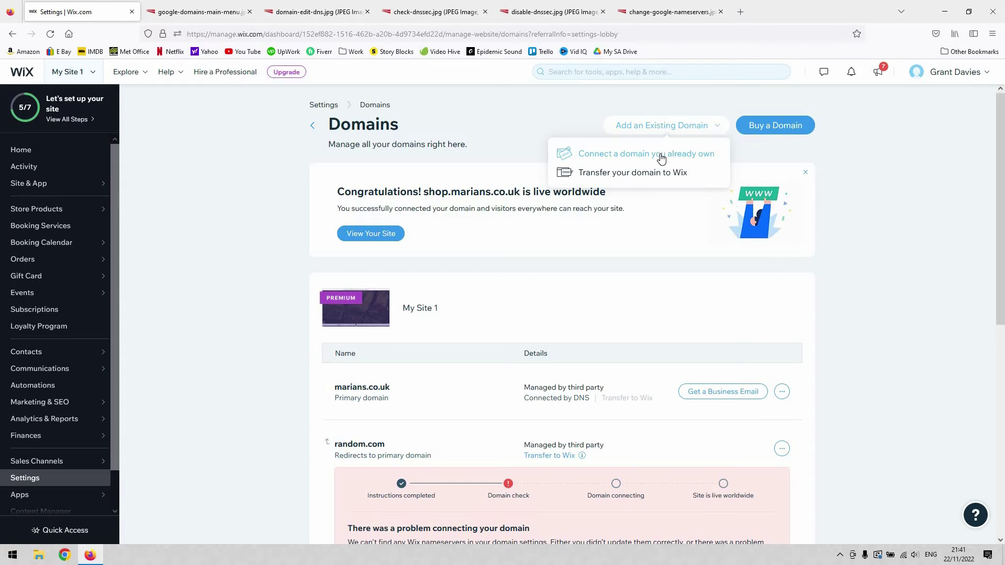
Choose to connect an already-owned domain, look up mynewdomains.com and claim it as owned.
left_click(661, 159)
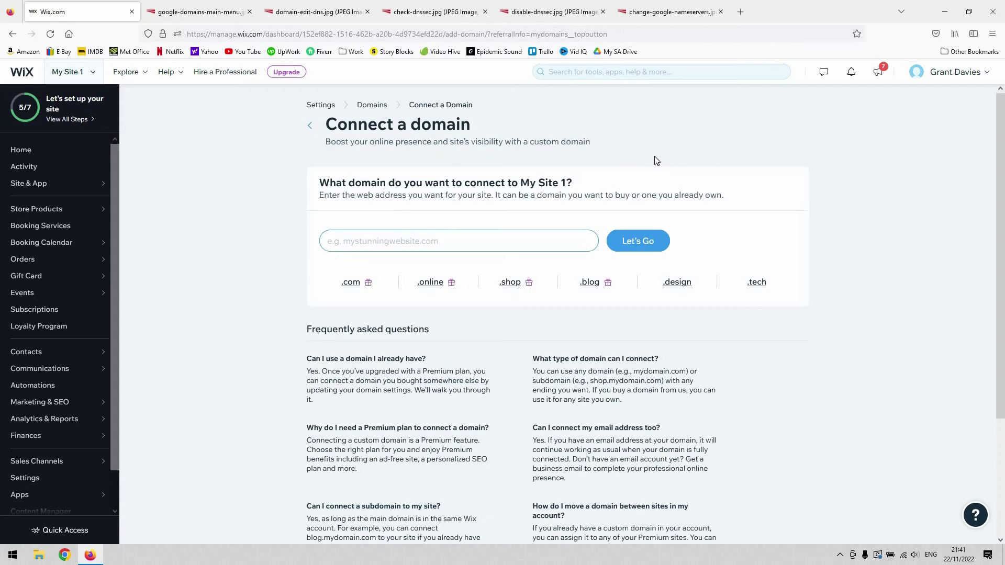
left_click(471, 238)
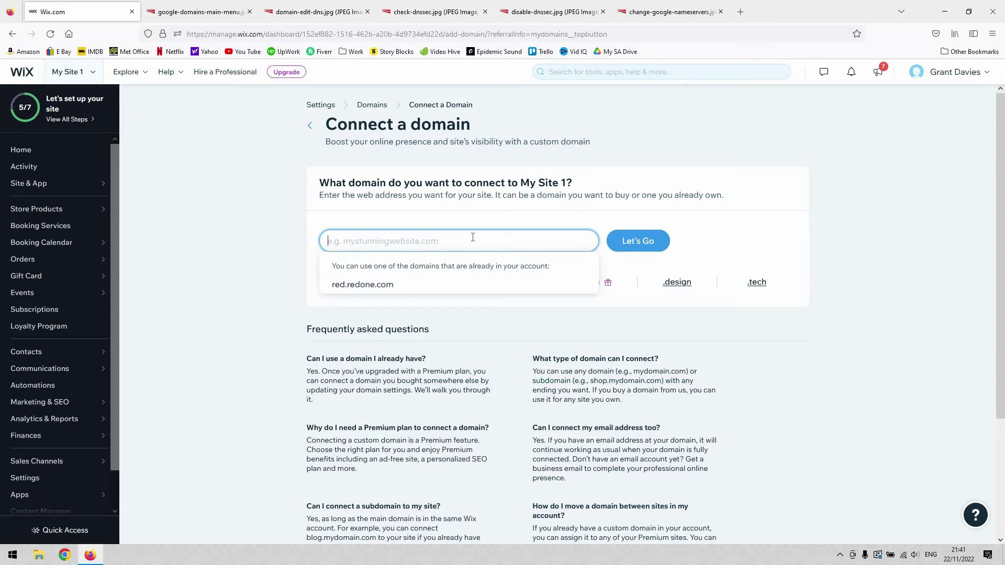
type("mynewdomains.com")
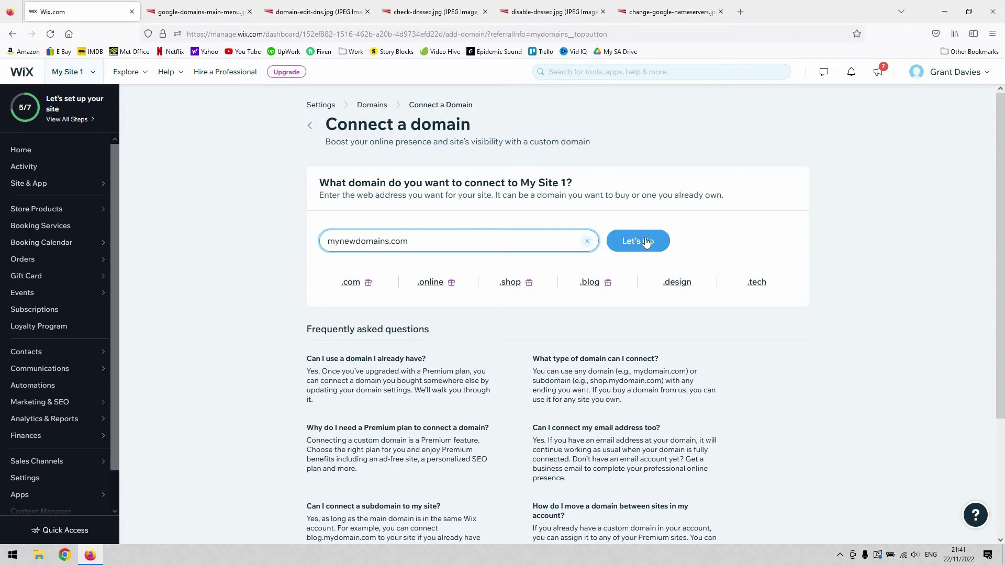
left_click(642, 241)
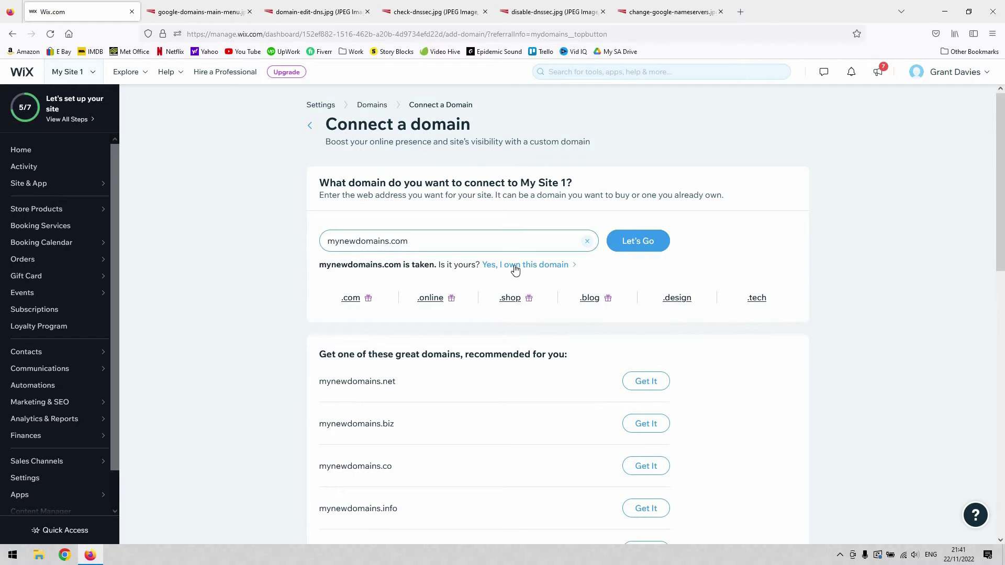
mouse_move(525, 264)
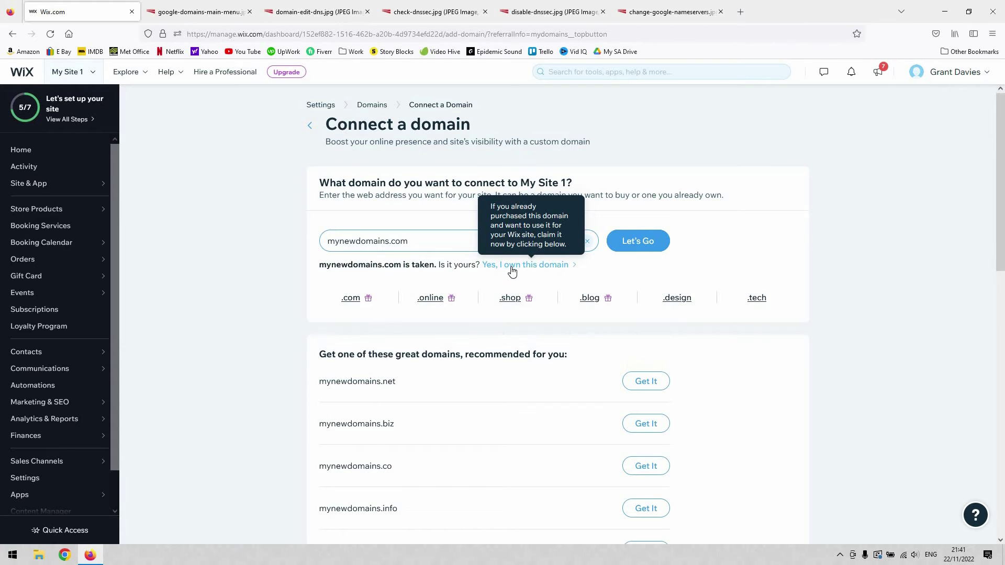
left_click(513, 267)
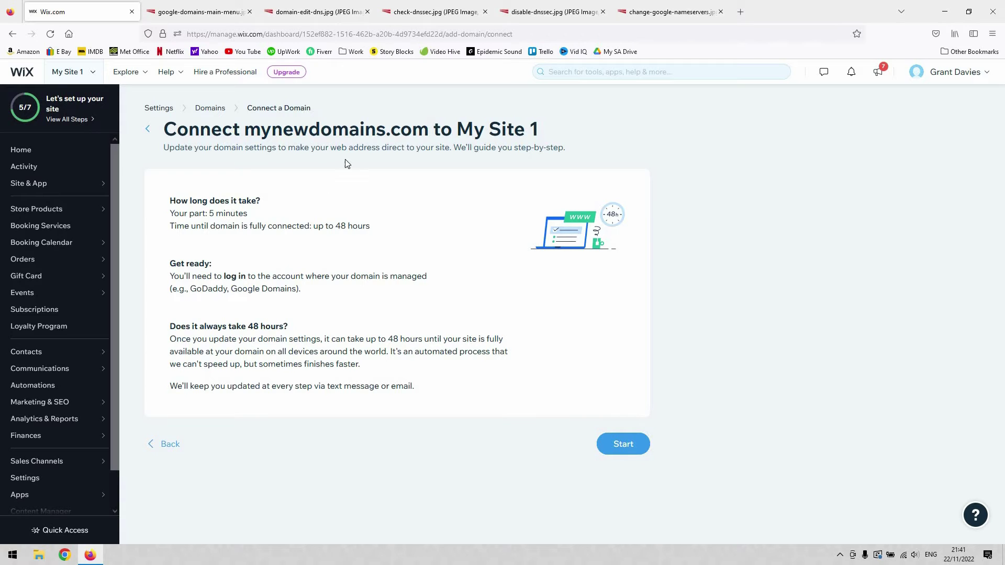
Review the 5-minute setup and 48-hour wait, start the guide and view the Google Domains list screenshot.
left_click_drag(332, 227, 353, 226)
left_click_drag(238, 213, 208, 213)
left_click(616, 446)
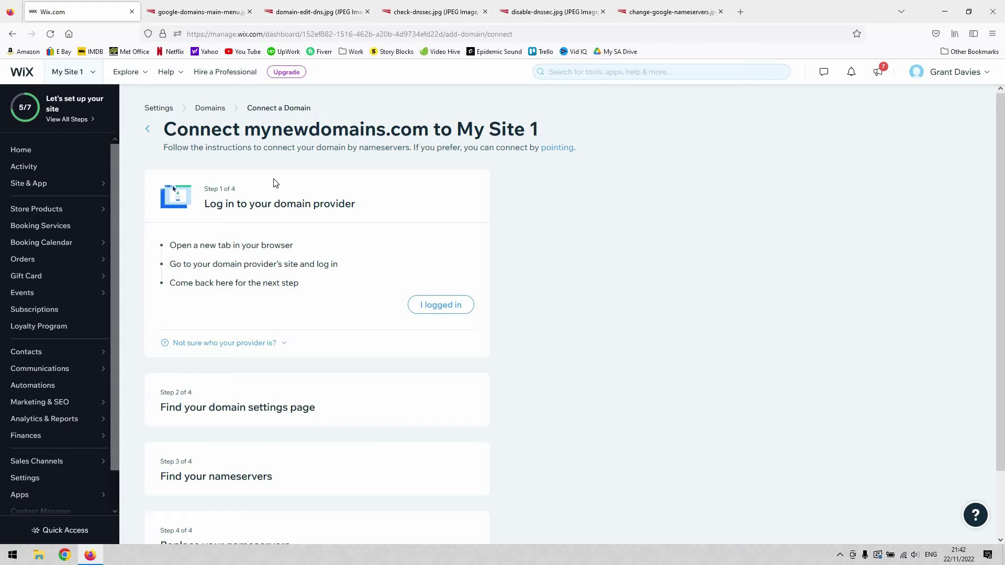
left_click(222, 10)
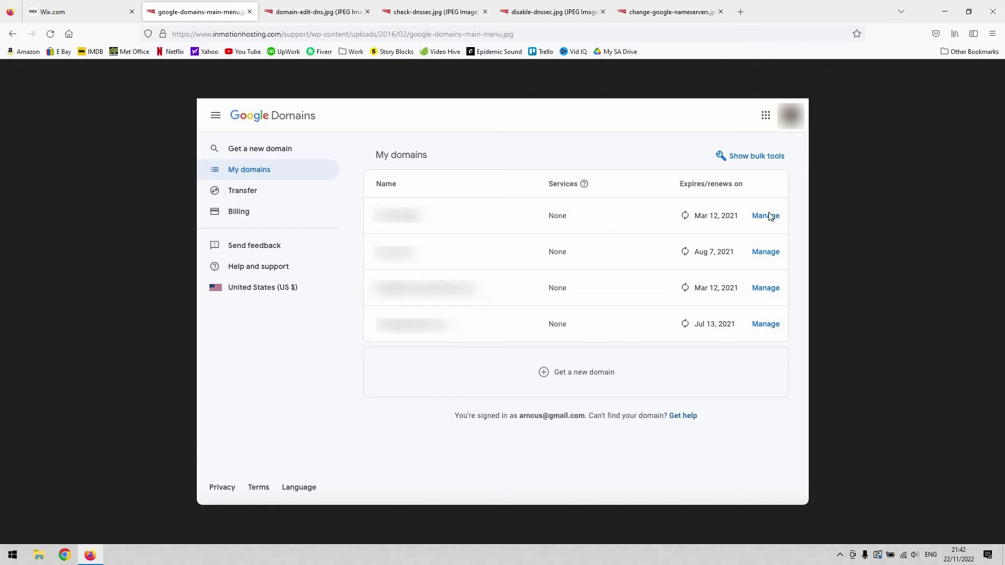
Review and close the Google Domains DNS, DNSSEC and nameserver screenshots, returning to the Wix guide.
middle_click(231, 13)
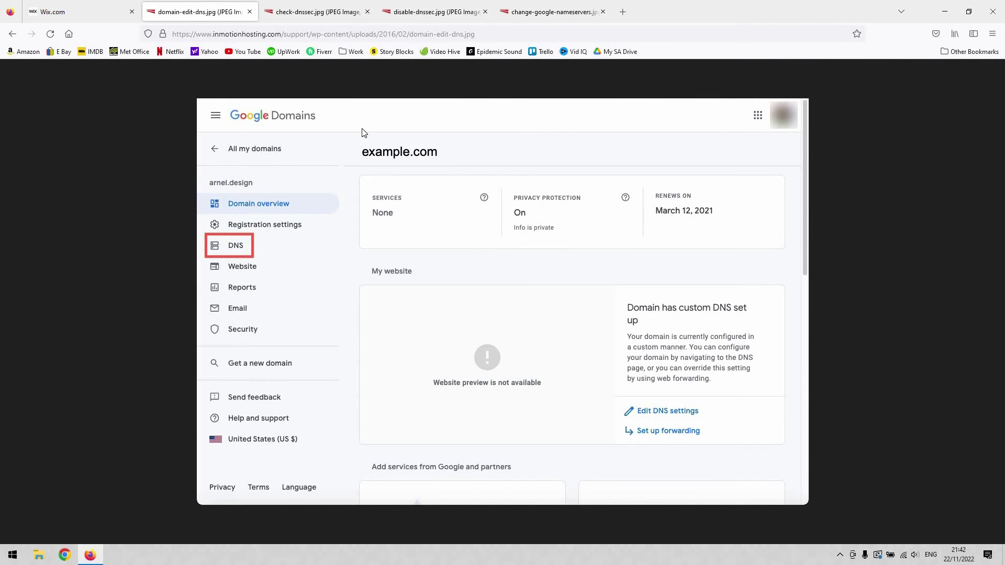
key("ctrl+w")
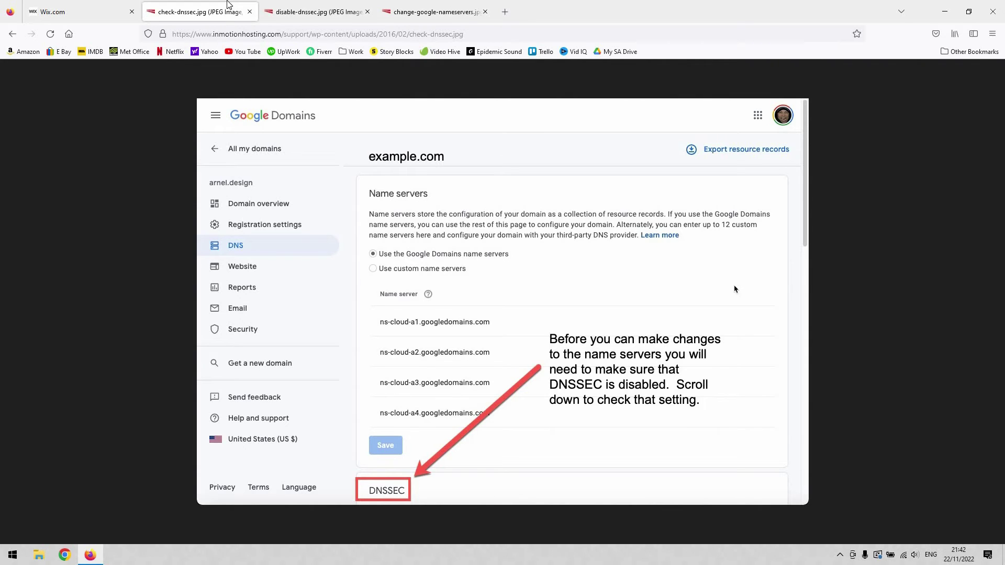
key("ctrl+w")
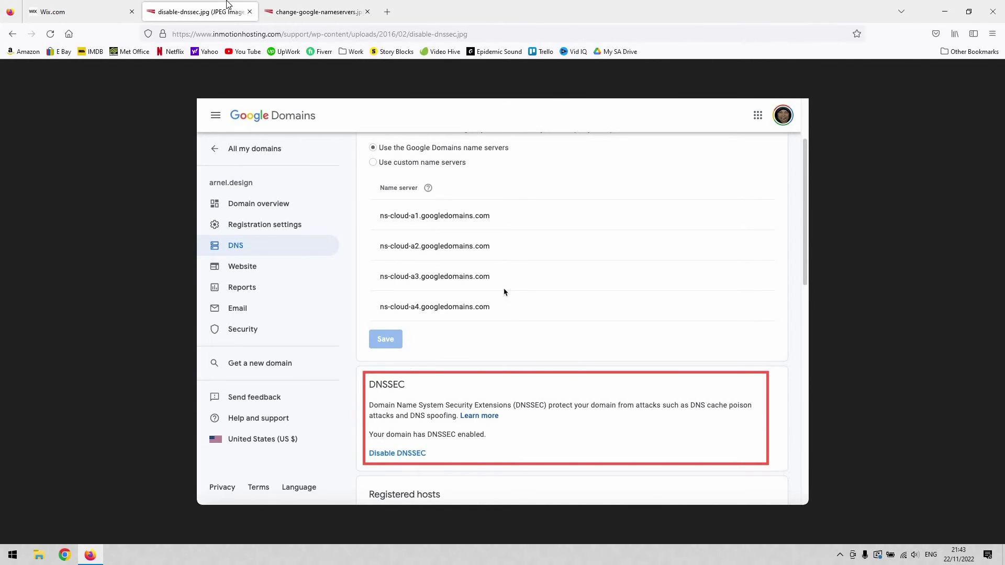
middle_click(226, 13)
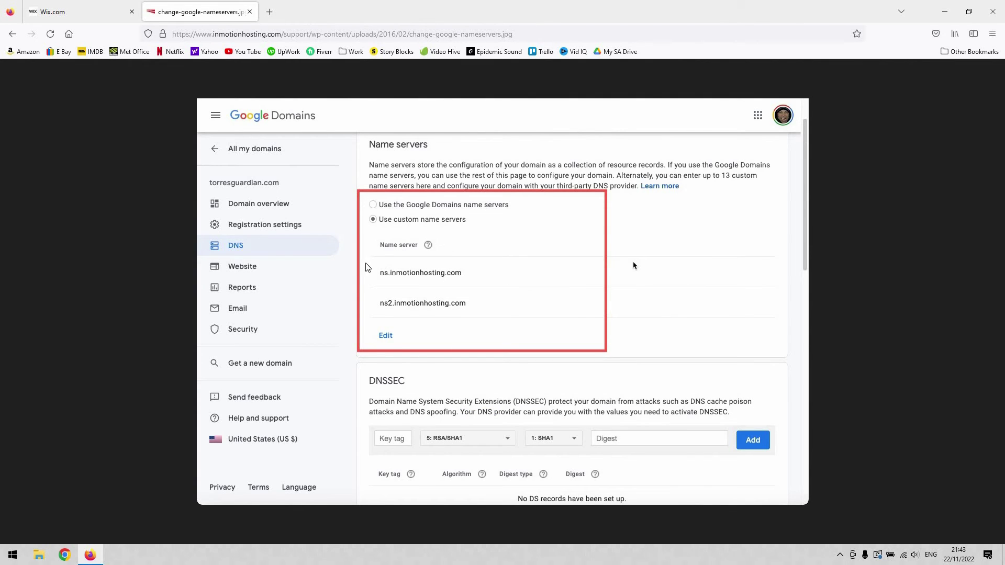
left_click(108, 8)
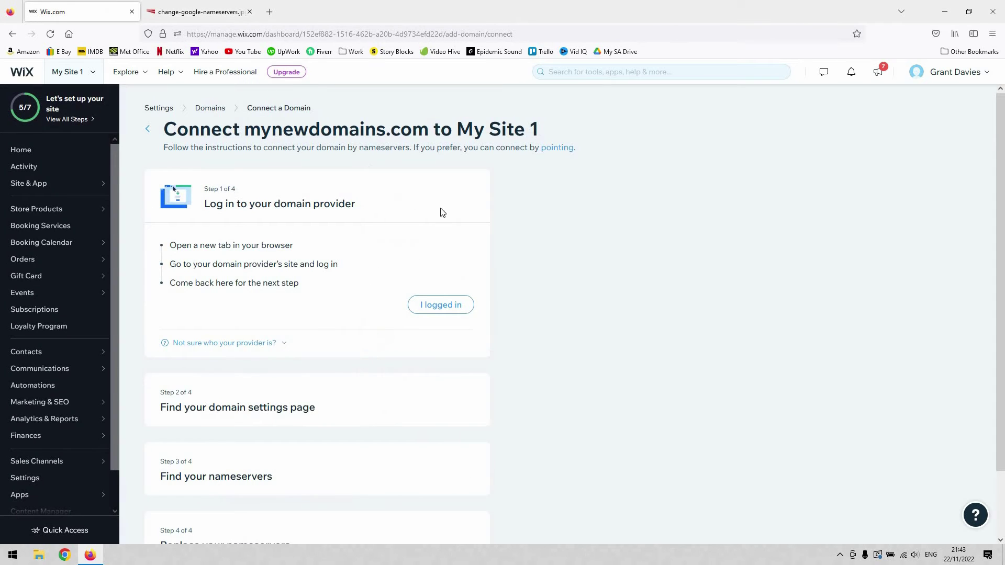
Mark the login, domain settings and nameservers steps done to reveal ns7.wixdns.net and ns6.wixdns.net.
left_click(453, 303)
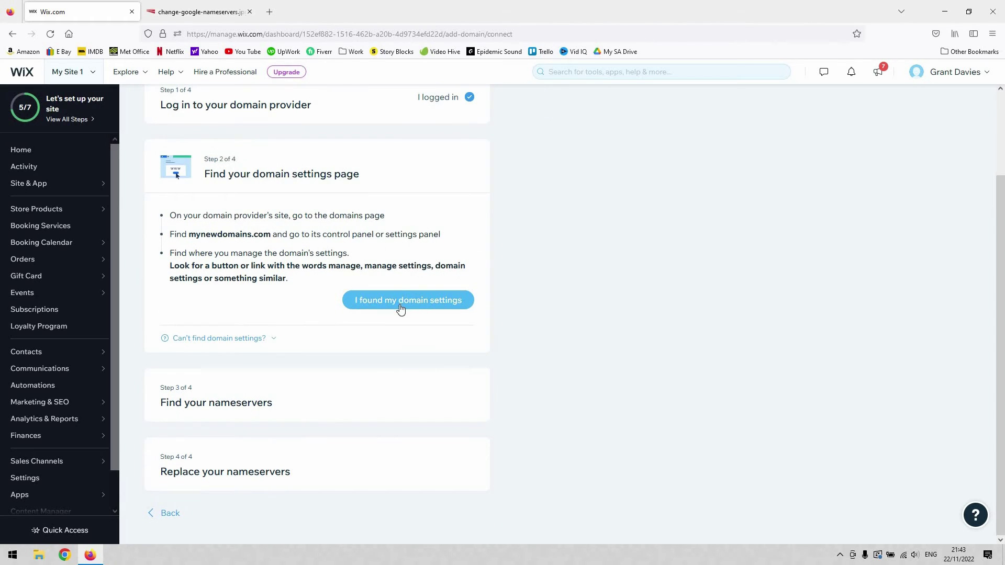
left_click(411, 301)
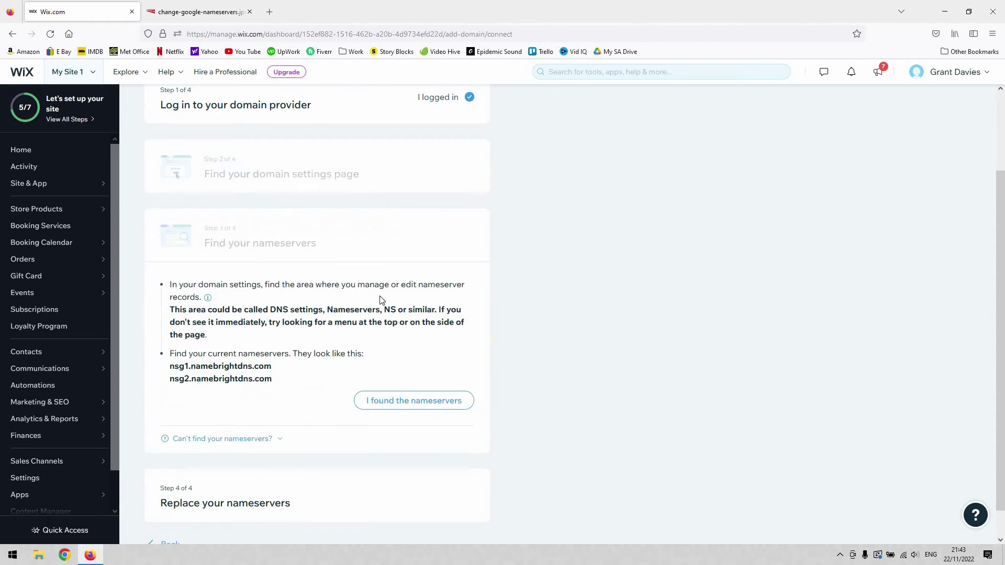
left_click(398, 404)
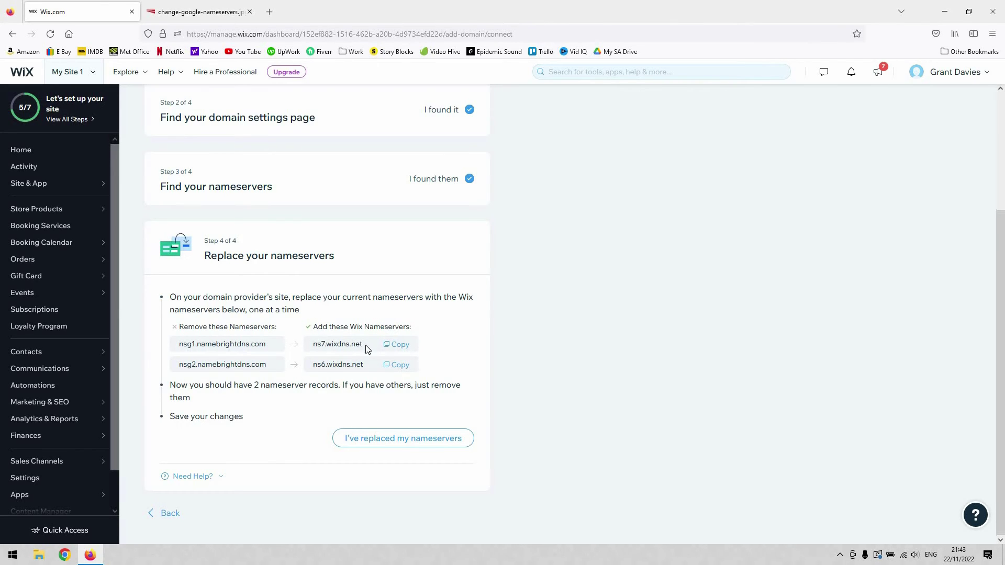
Copy ns7.wixdns.net and ns6.wixdns.net against the Google Domains screenshot, then confirm the nameservers were replaced.
left_click(398, 350)
left_click(206, 12)
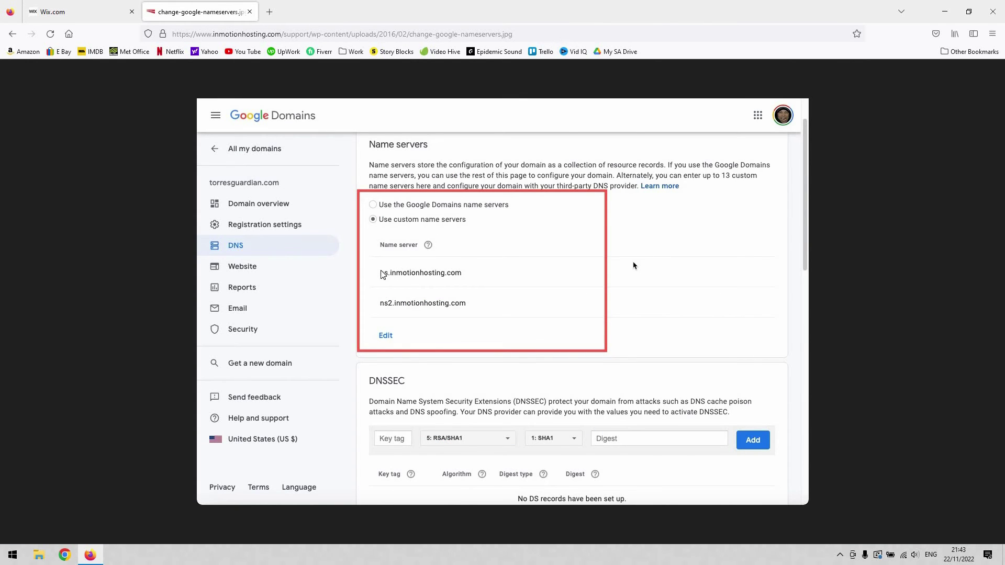
left_click(94, 8)
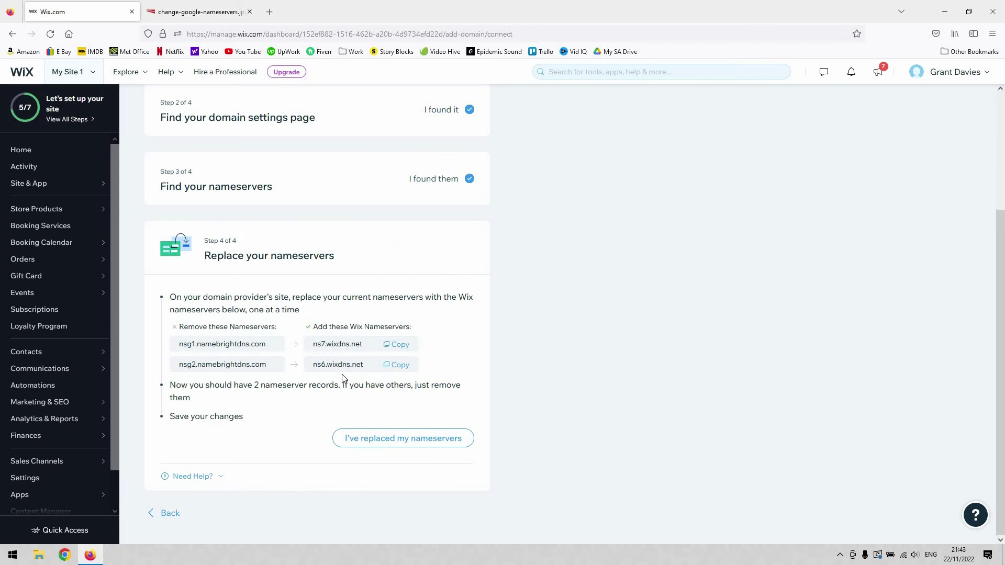
left_click(398, 366)
key("ctrl+Tab")
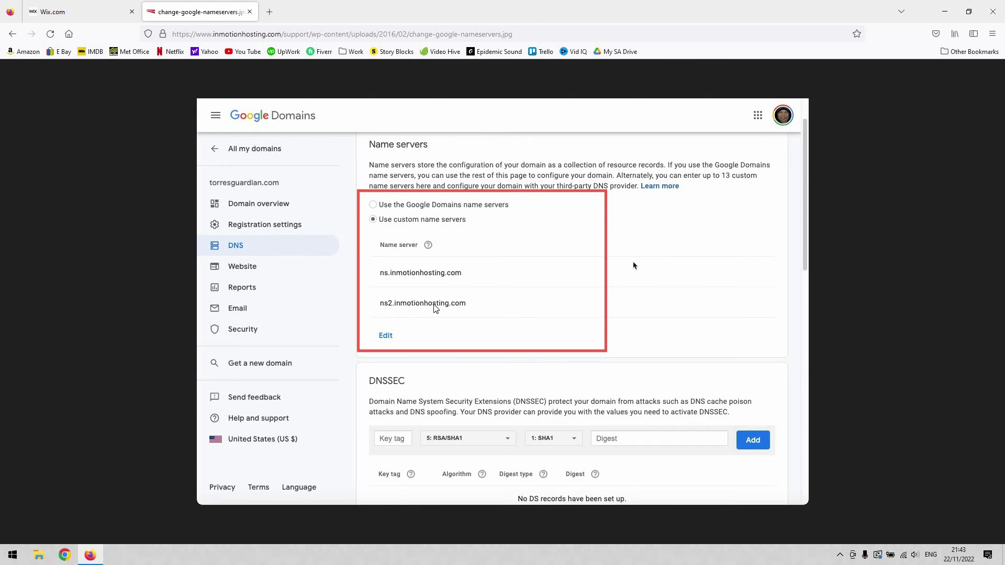
left_click(110, 11)
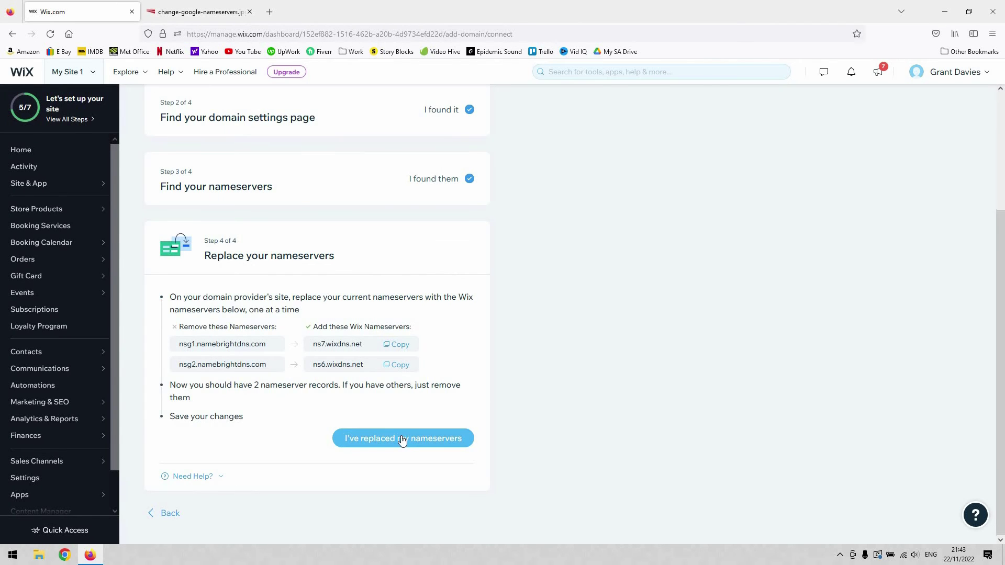
left_click(402, 437)
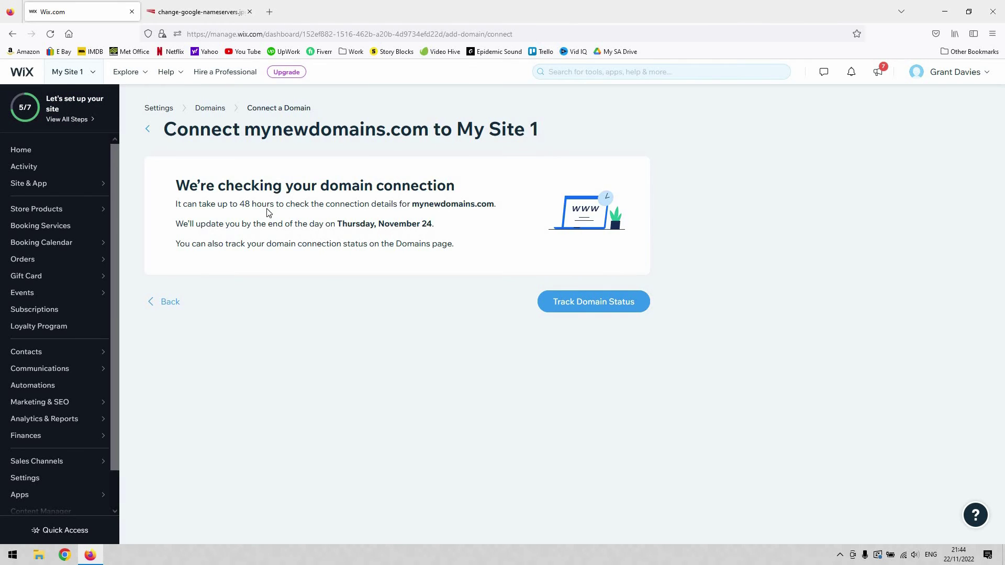
Highlight the up-to-48-hours checking note on the mynewdomains.com connection page.
left_click_drag(239, 204, 261, 204)
left_click(378, 226)
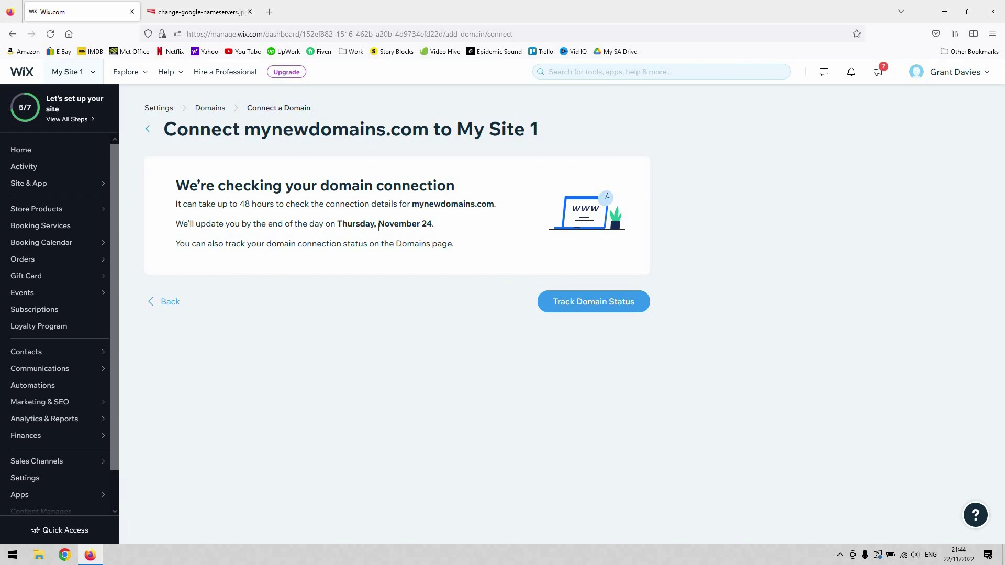